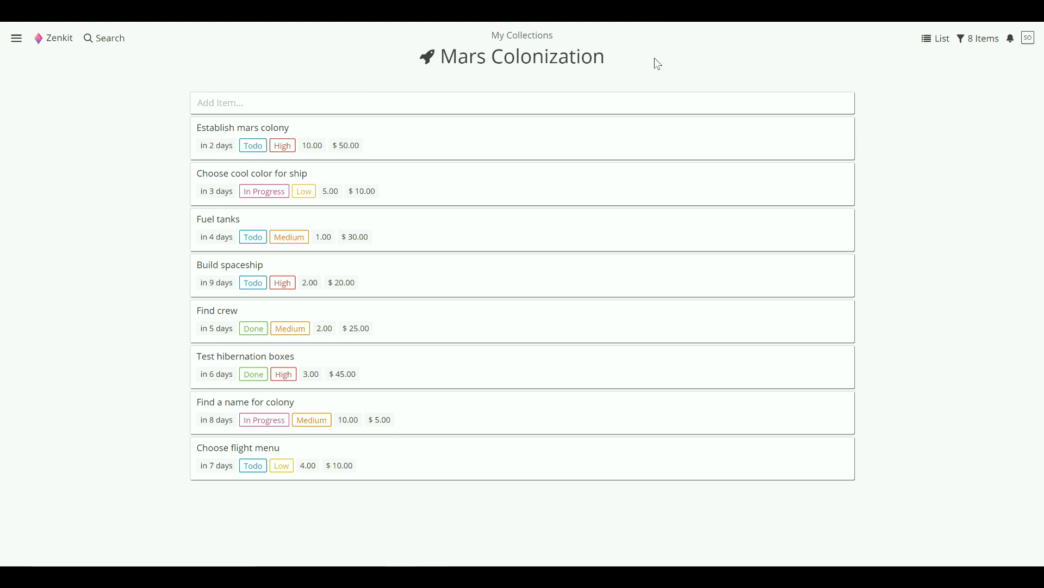
text(Deve)
text(lop Mars-com)
text(patible crops)
- Add 'Develop Mars-compatible crops' as a new item in the Mars Colonization list
key(Return)
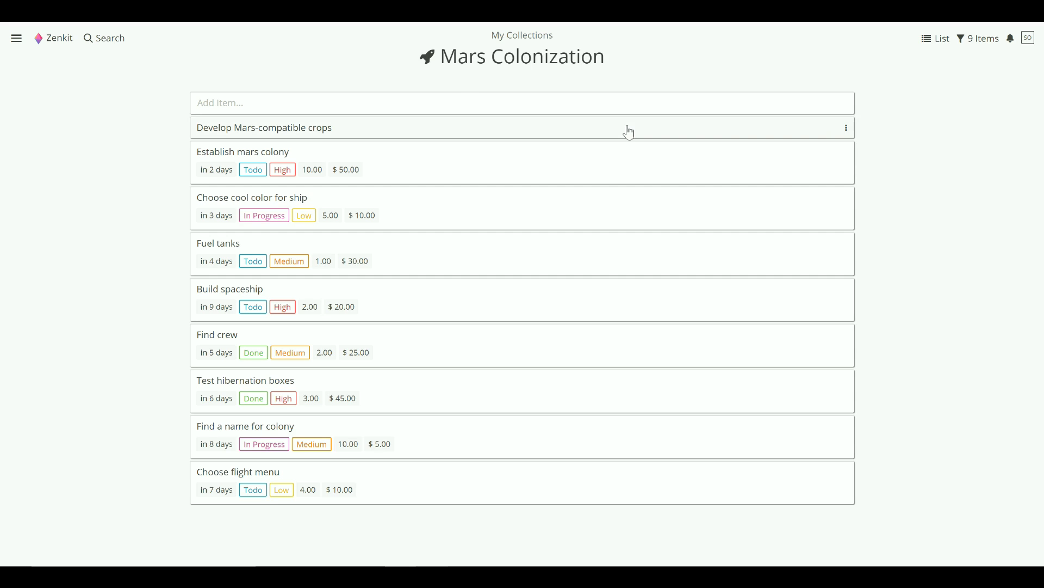
- Move the crops item below 'Choose cool color for ship' and 'Build spaceship' to the top
drag(629, 131, 617, 253)
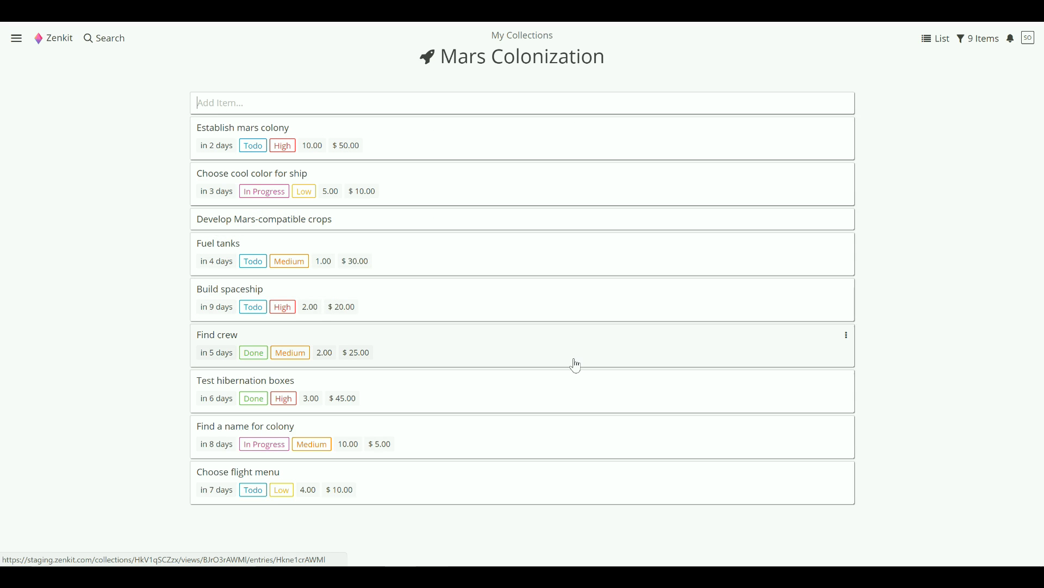
drag(564, 321, 570, 131)
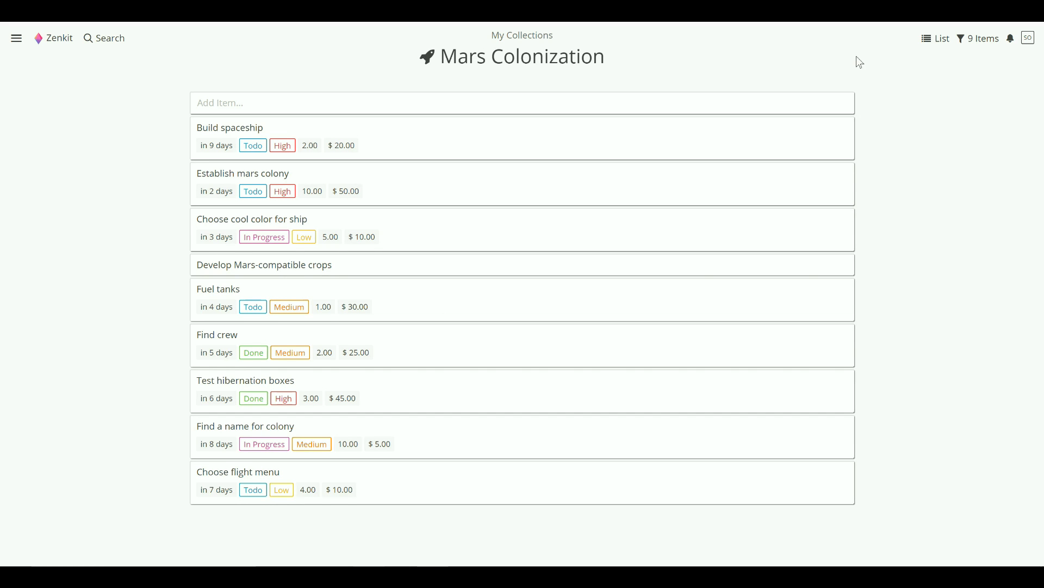
- Set the List view's Item Size slider to its smallest, title-only setting
click(927, 44)
click(915, 91)
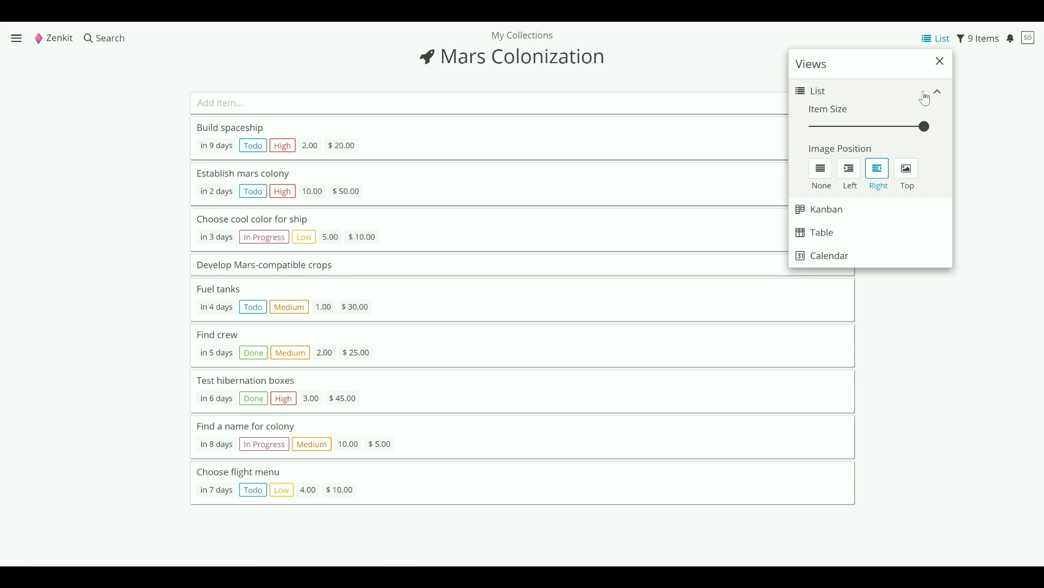
mouse_move(925, 128)
mouse_down()
mouse_move(815, 127)
mouse_move(880, 128)
mouse_move(807, 139)
mouse_up()
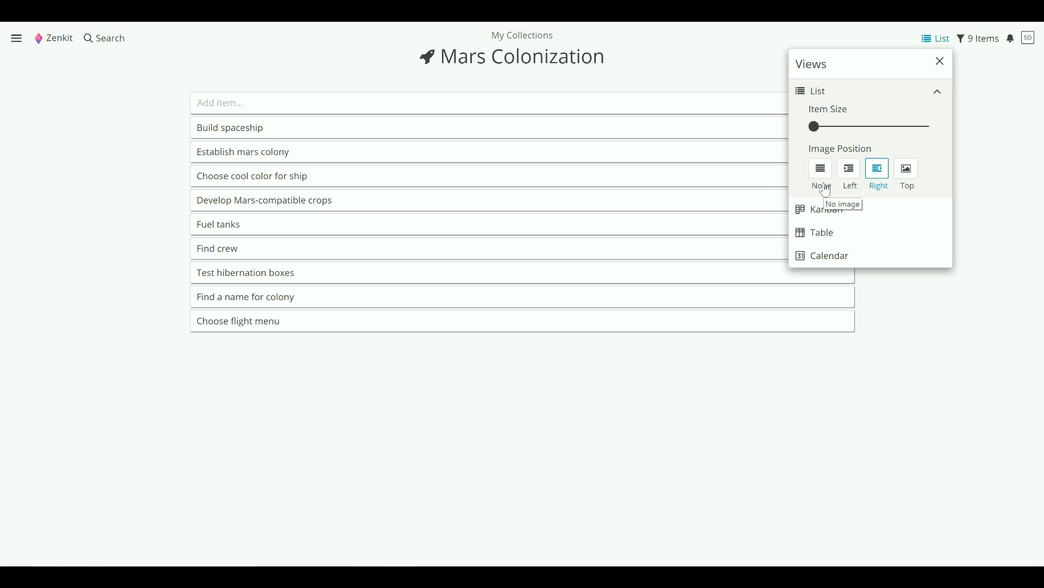
click(741, 78)
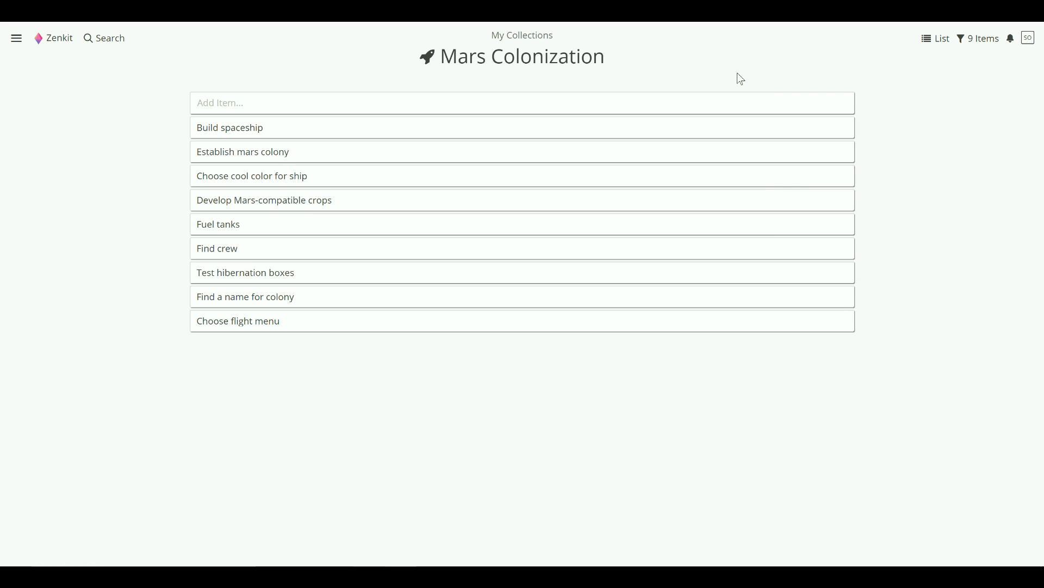